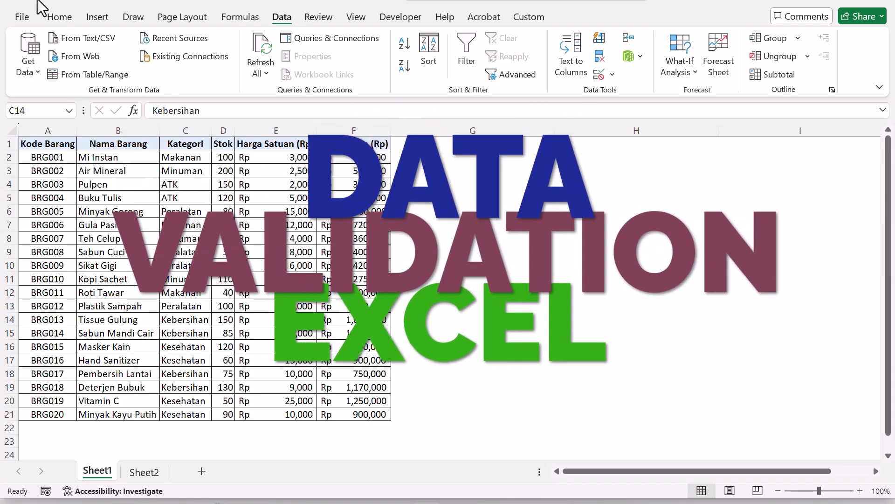
click(239, 238)
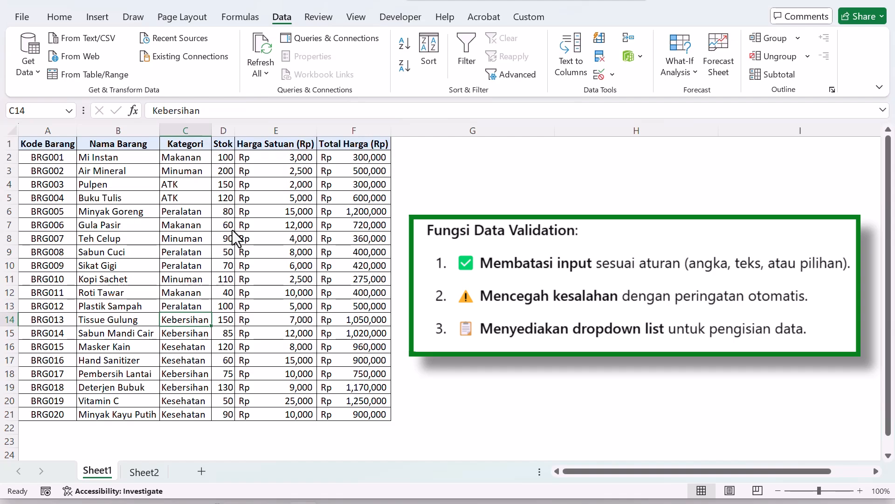
click(150, 184)
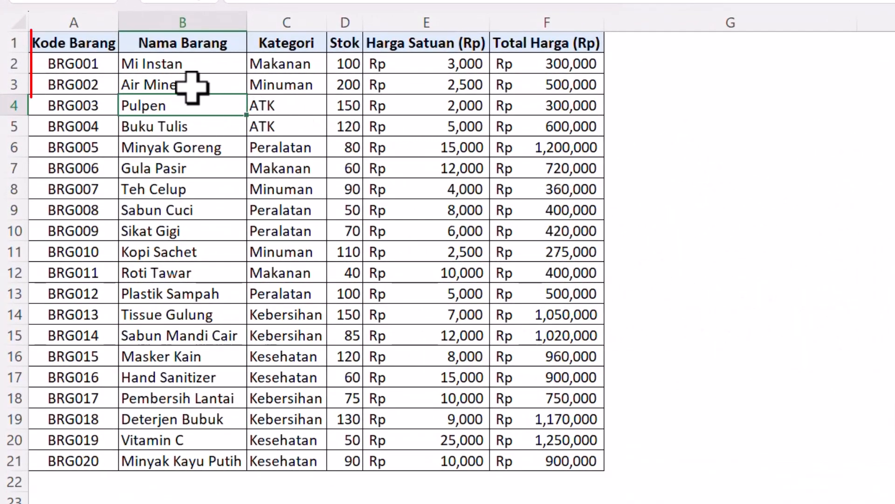
click(191, 87)
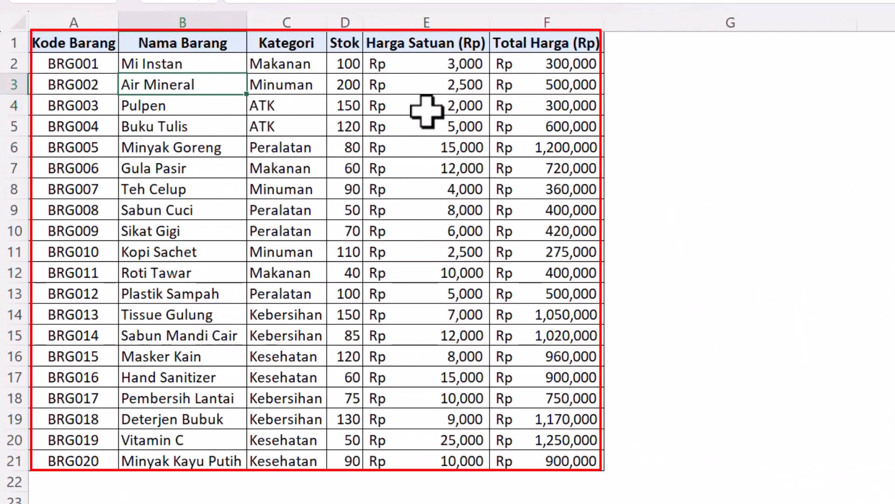
click(285, 81)
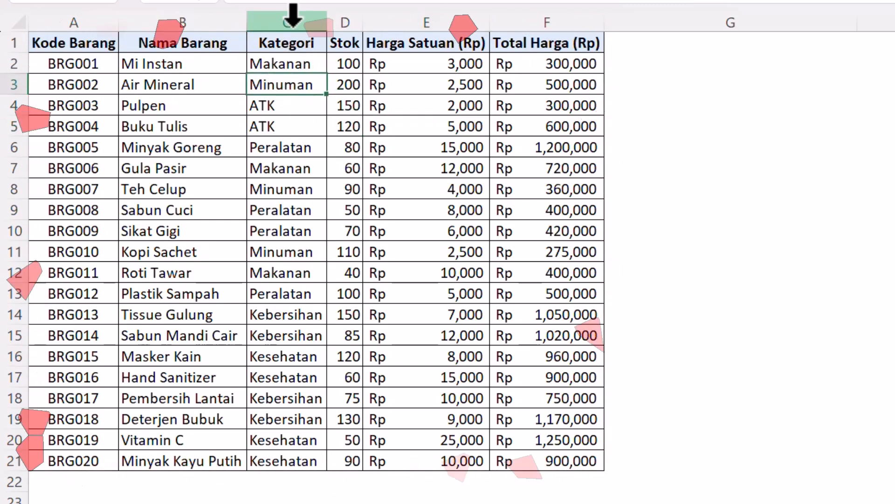
click(270, 21)
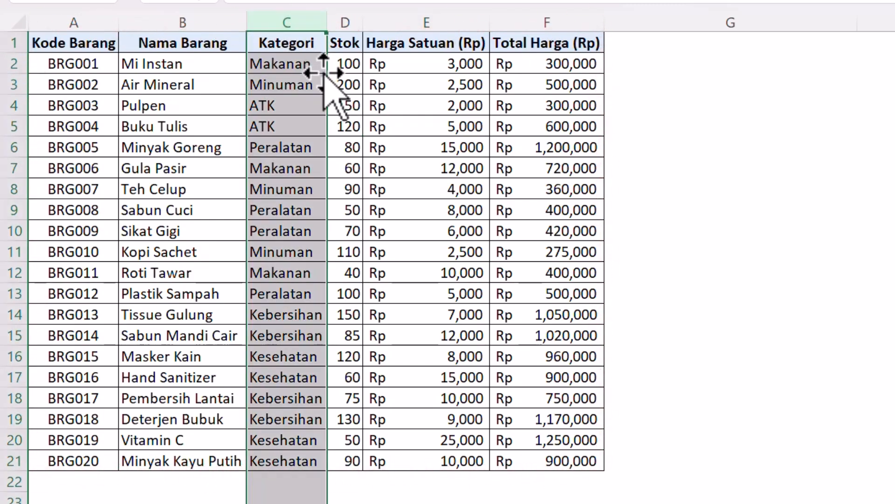
drag(294, 63, 294, 449)
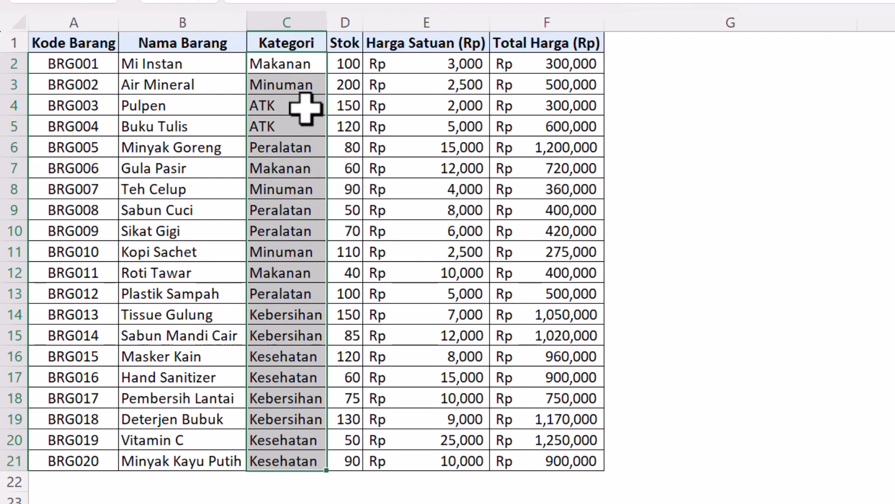
click(279, 124)
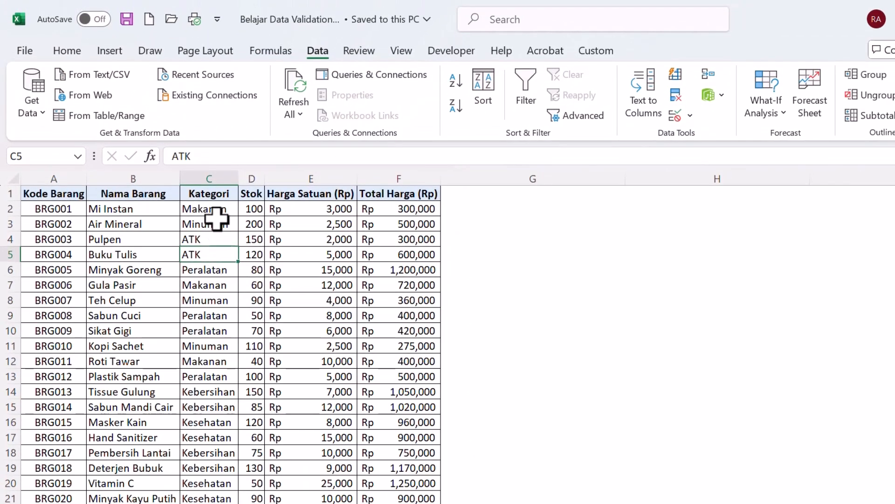
Clear all category entries in the Kategori column, cells C2:C21 of Sheet1.
drag(216, 210, 217, 485)
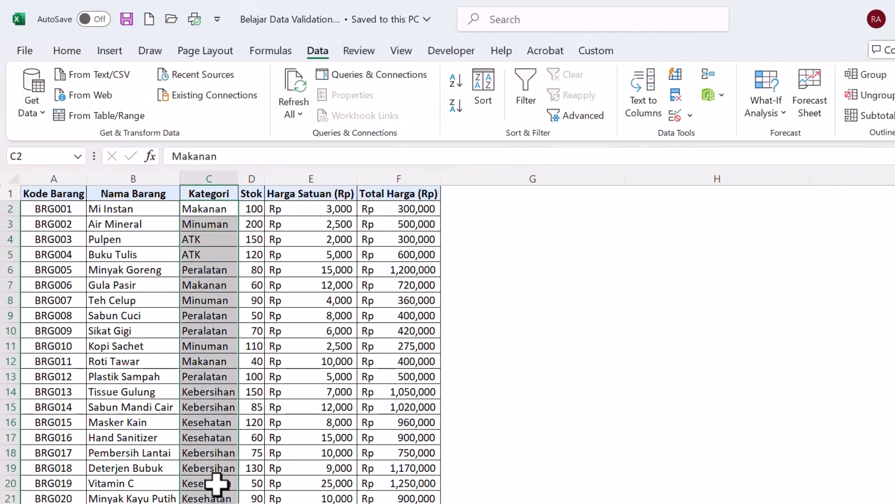
key(Delete)
click(206, 417)
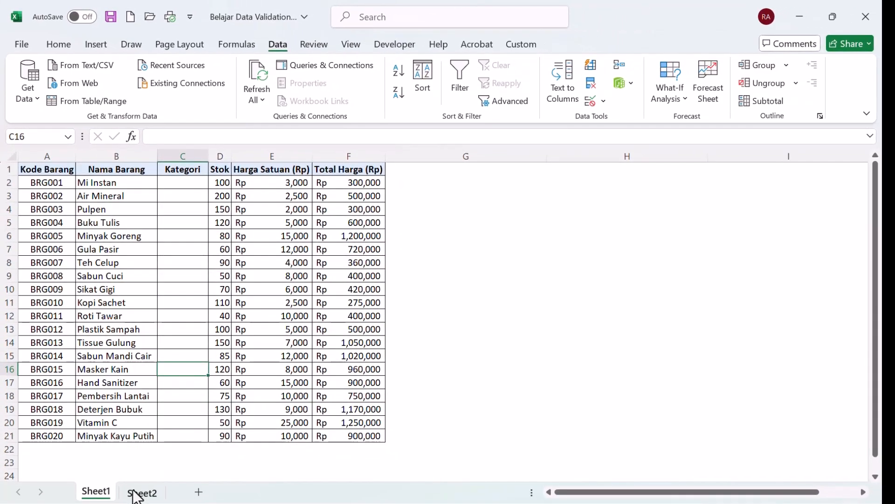
Examine the category list in A2:A7 of Sheet2 and return to Sheet1.
double_click(135, 491)
click(58, 289)
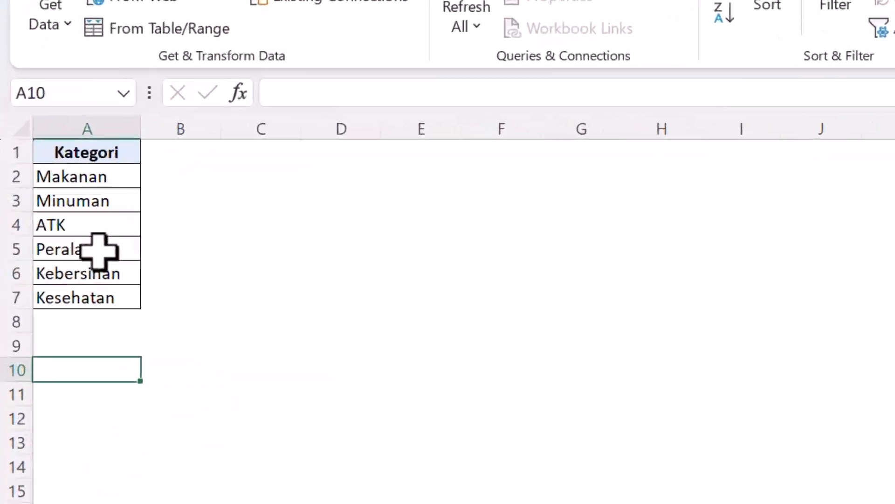
click(61, 223)
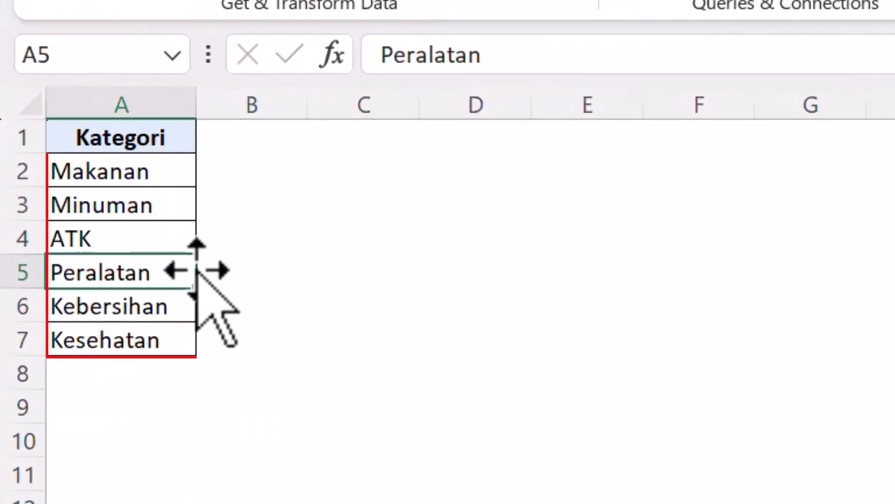
drag(154, 174, 170, 337)
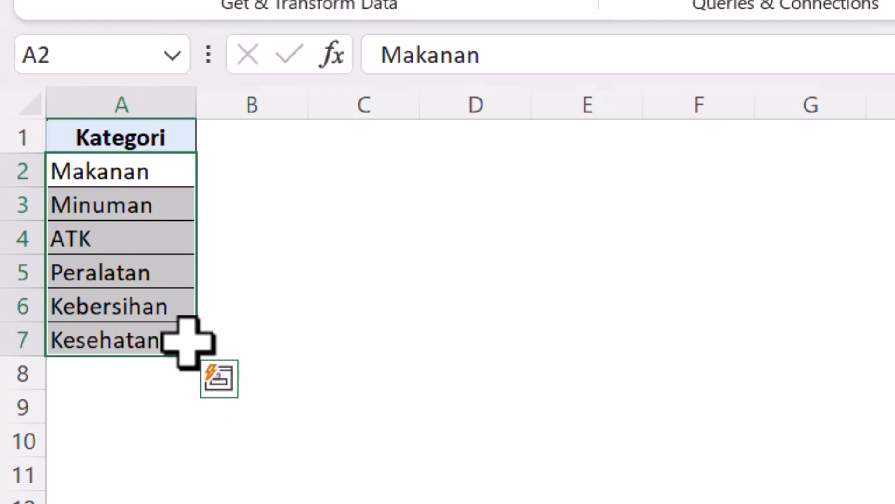
click(260, 461)
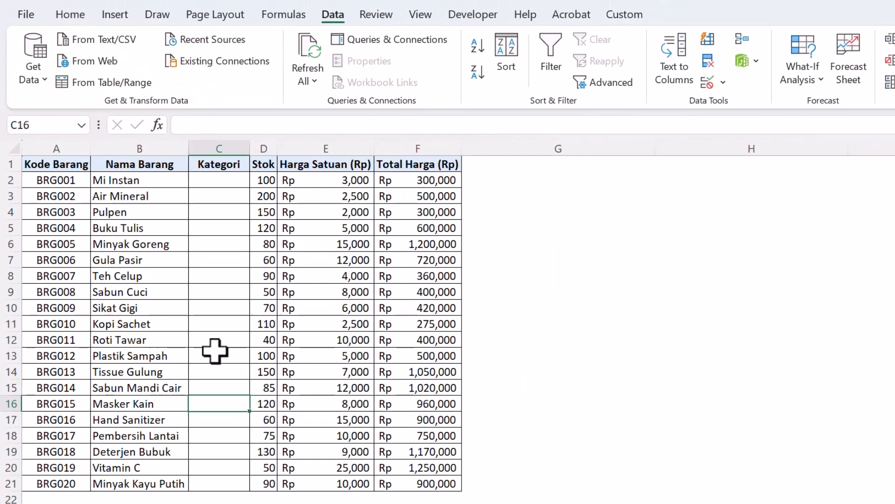
click(215, 355)
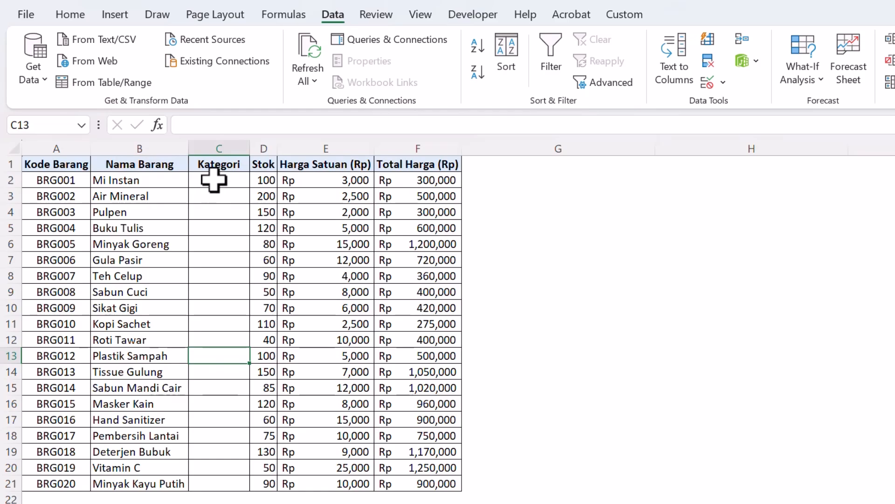
Start a Data Validation rule for the Kategori cells C2:C21 on Sheet1 with List as the allowed type.
drag(213, 178, 228, 478)
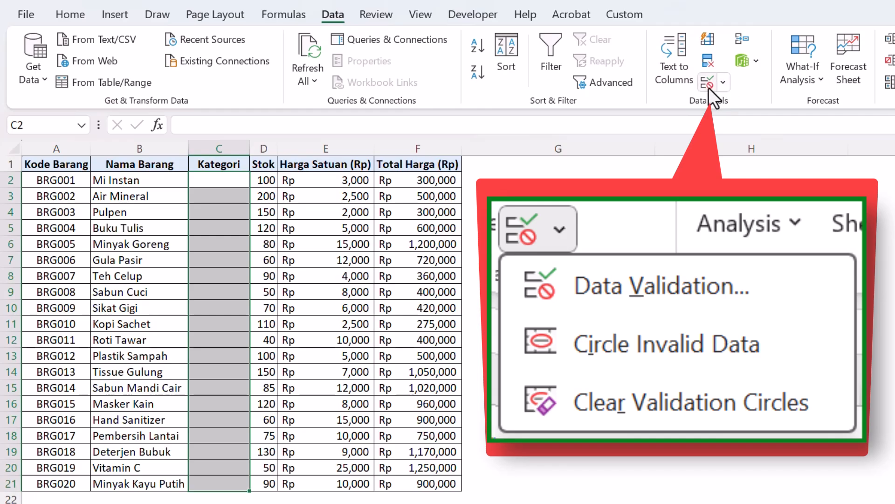
click(723, 84)
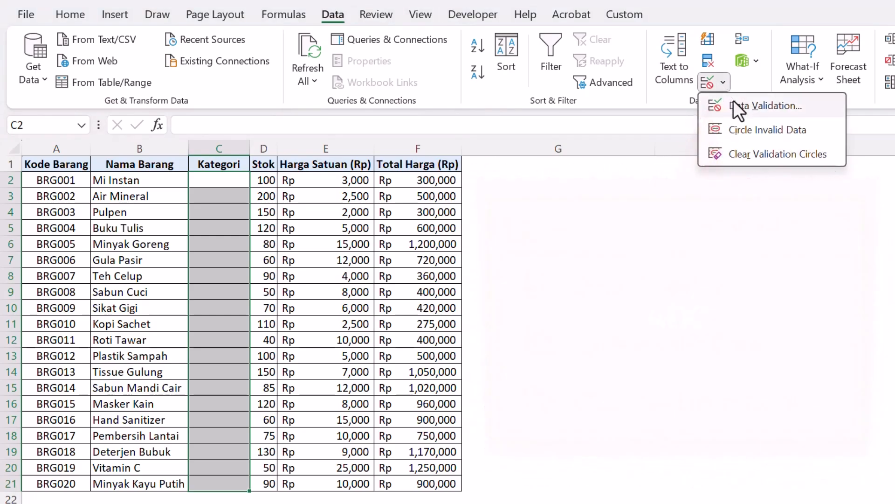
click(733, 100)
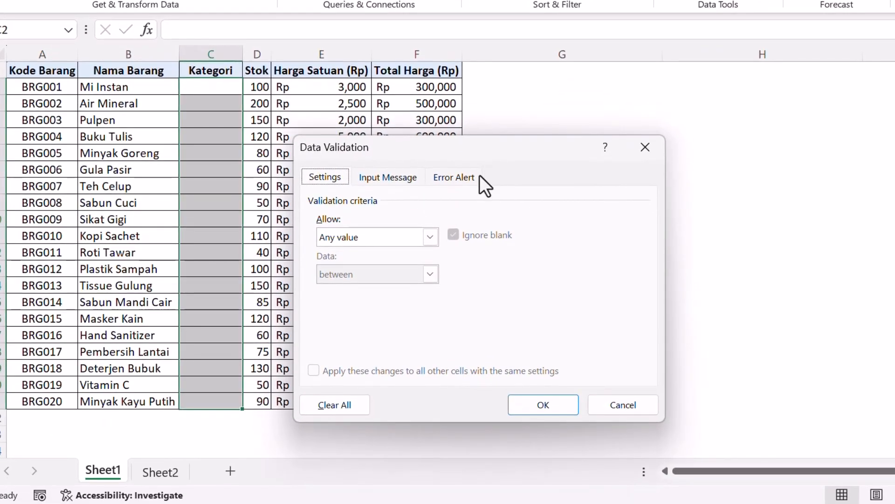
click(406, 242)
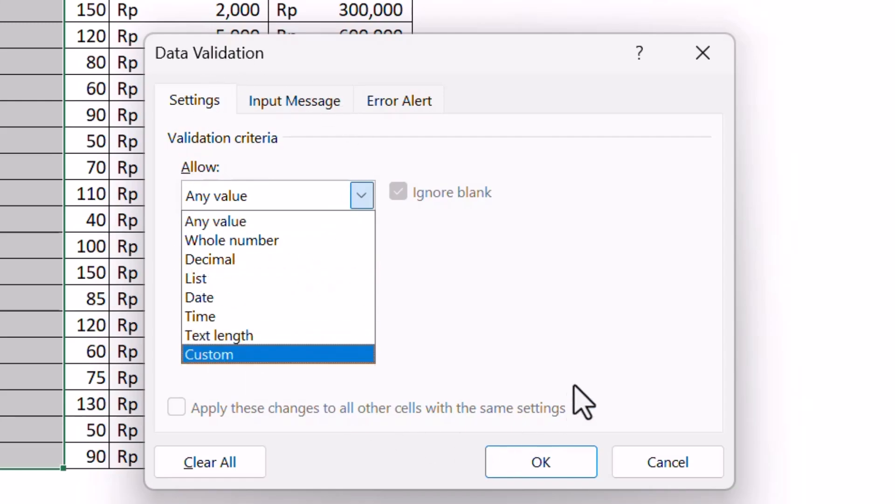
click(554, 241)
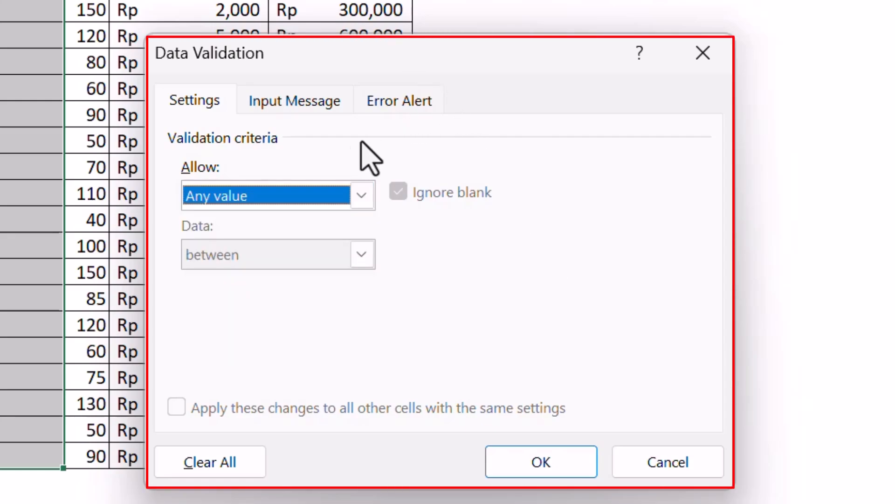
click(282, 195)
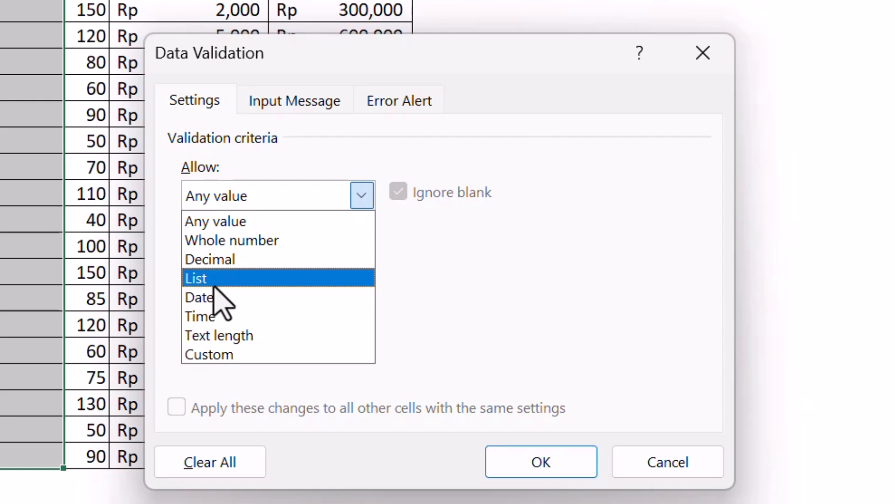
click(213, 282)
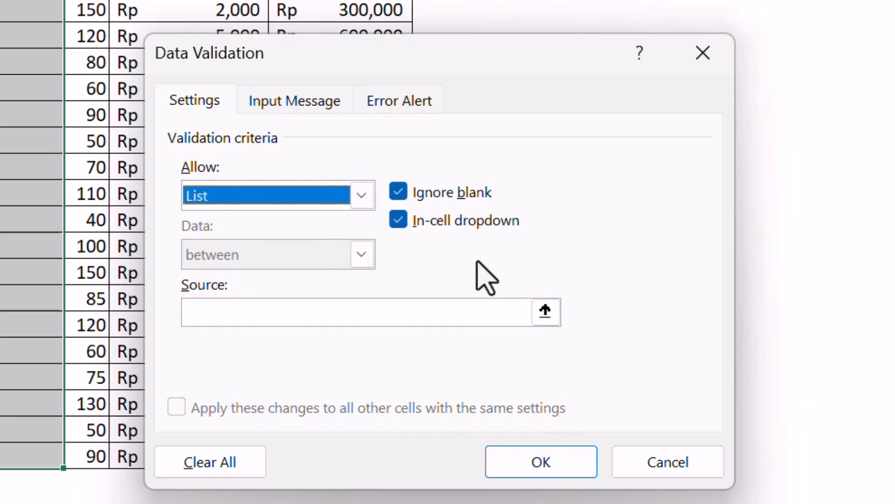
Set the validation list's source to =Sheet2!$A$2:$A$9 and apply the rule.
click(206, 311)
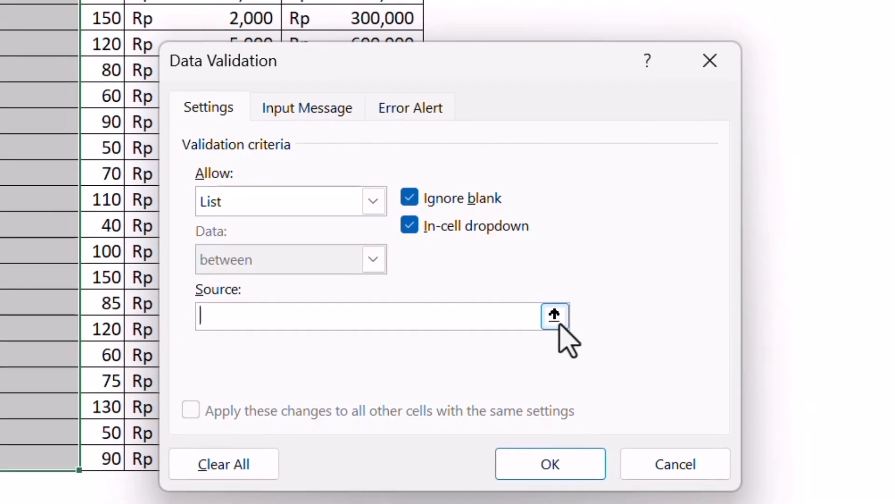
click(546, 311)
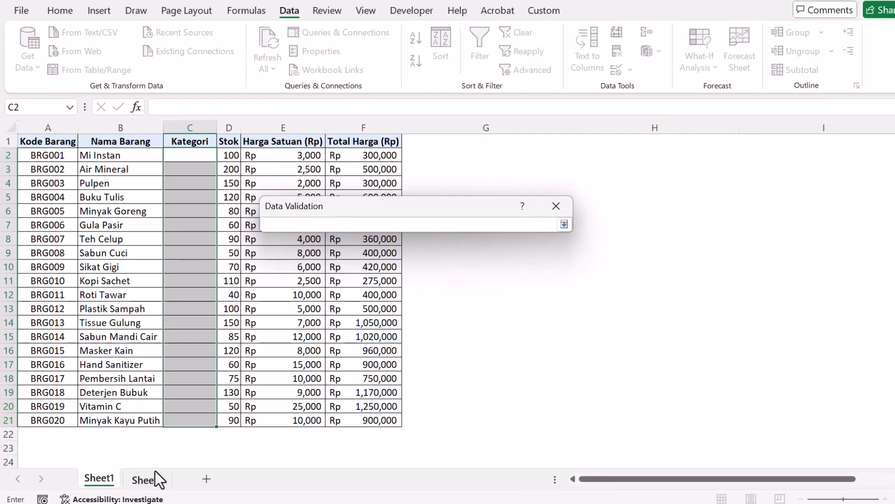
click(153, 467)
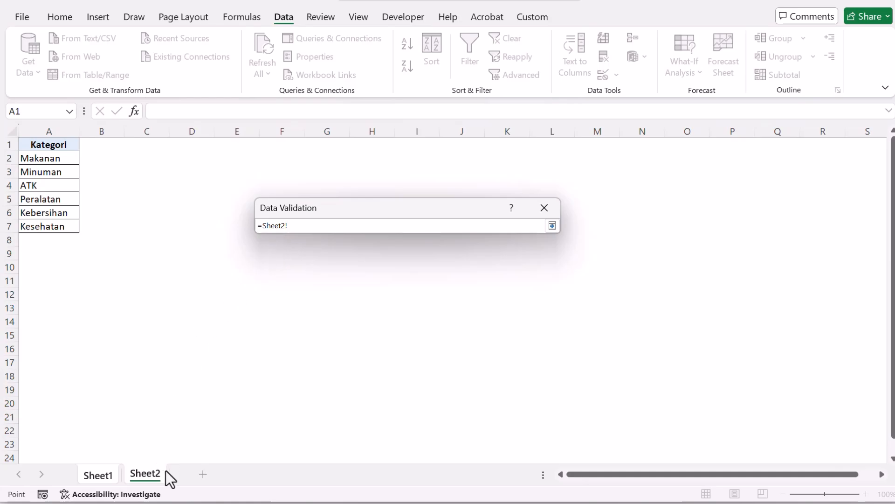
drag(60, 159, 70, 227)
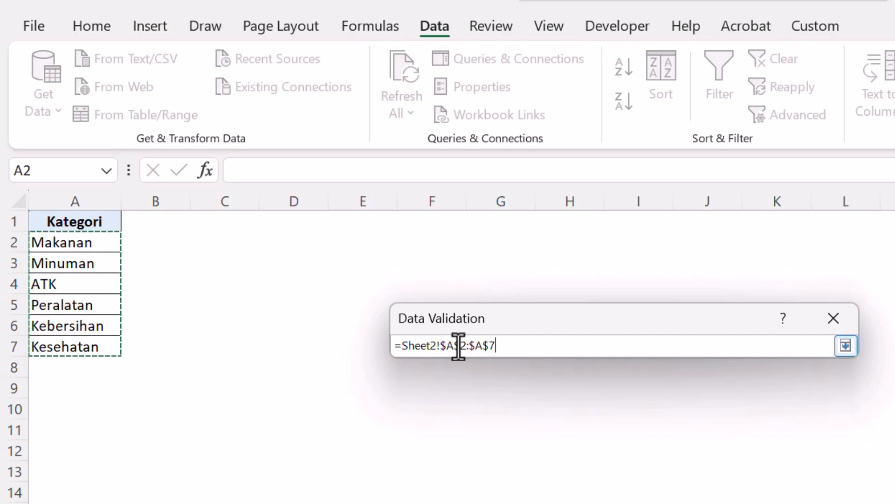
drag(110, 240, 96, 389)
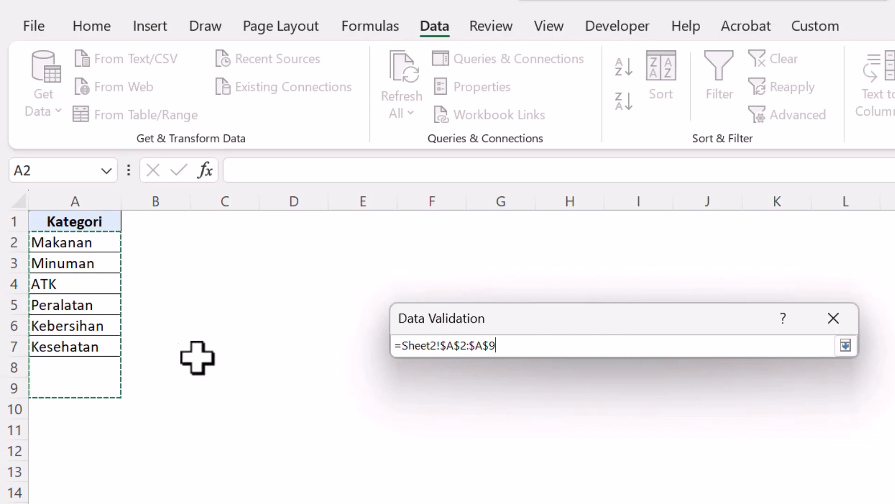
click(501, 347)
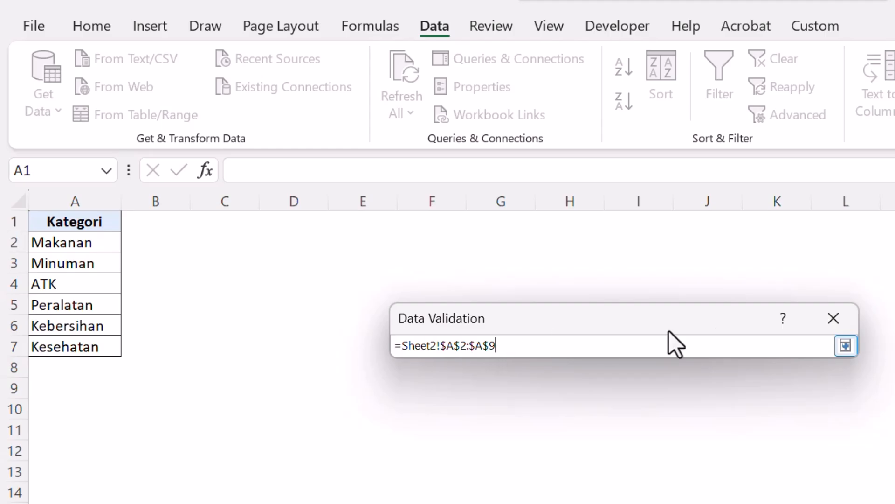
click(846, 346)
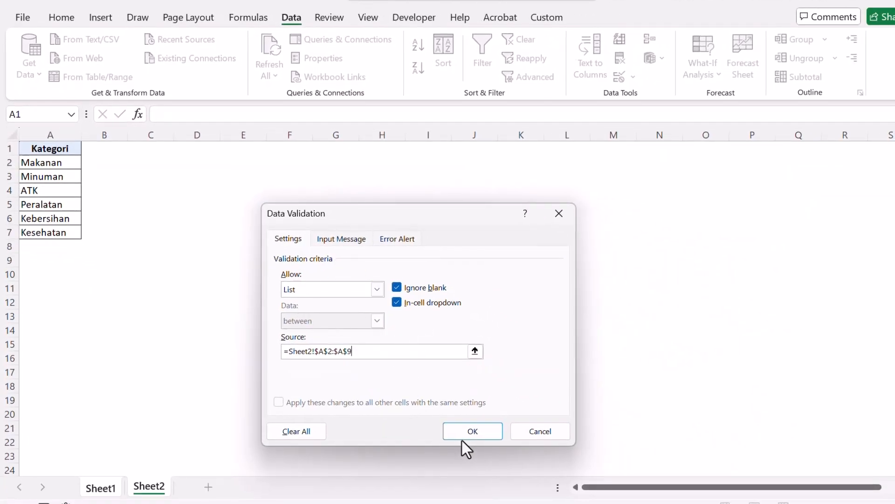
click(463, 437)
Check several Kategori cells for a dropdown and examine the choices offered in C2.
click(198, 246)
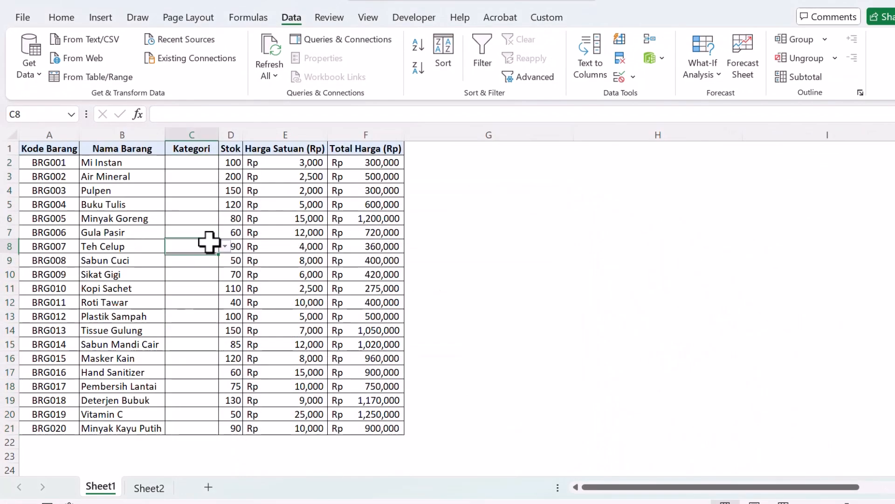
click(202, 164)
click(209, 179)
click(210, 191)
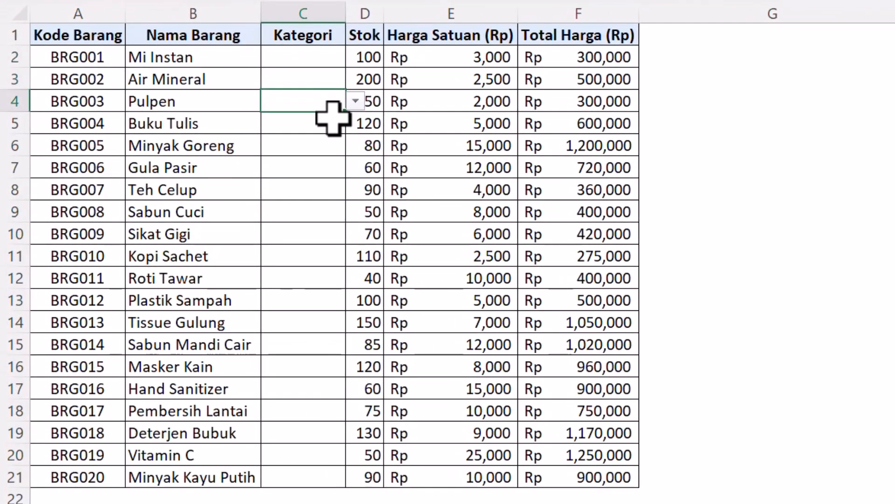
click(329, 125)
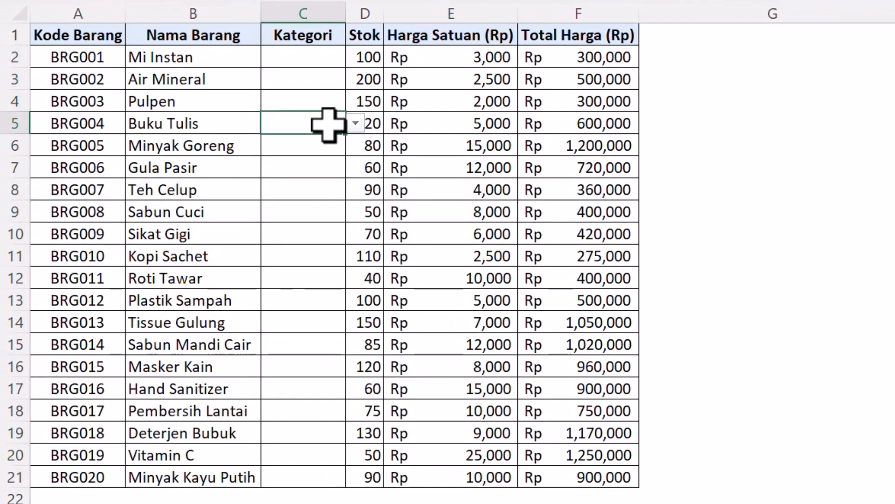
click(326, 57)
click(354, 58)
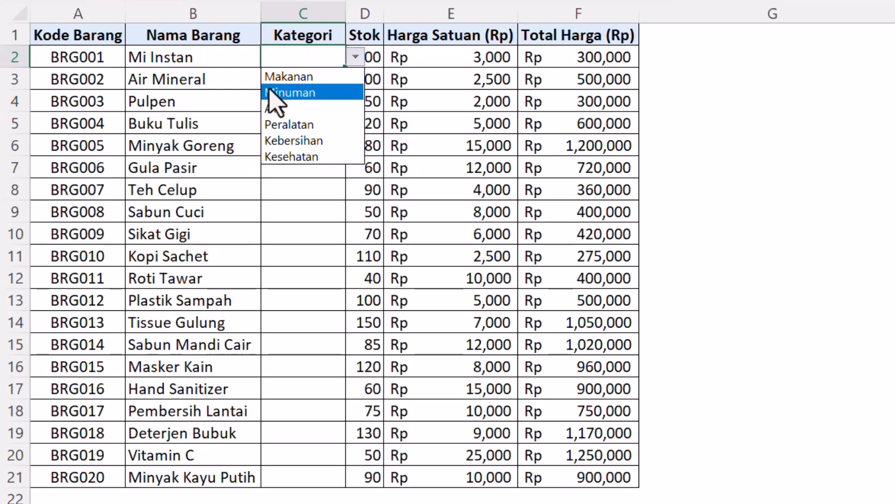
click(191, 31)
Choose the categories Makanan for Mi Instan, Minuman for Air Mineral and ATK for Pulpen from the dropdowns in C2:C4.
click(356, 56)
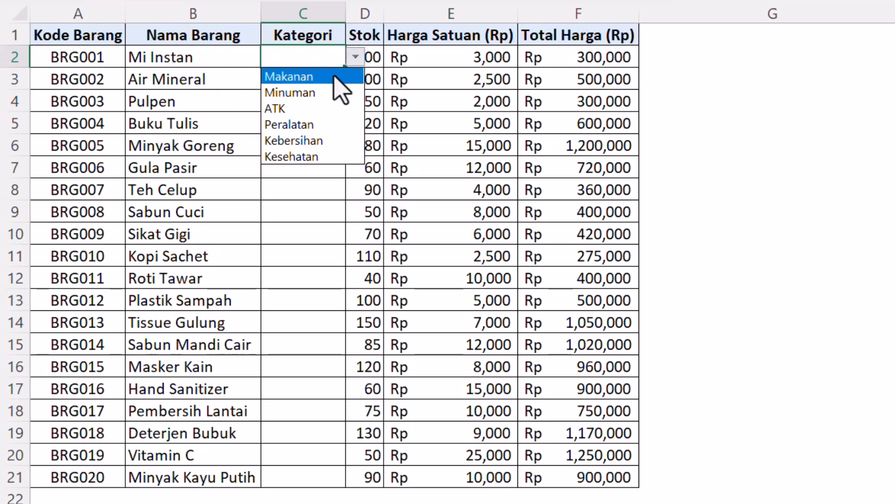
click(276, 75)
click(293, 83)
click(356, 80)
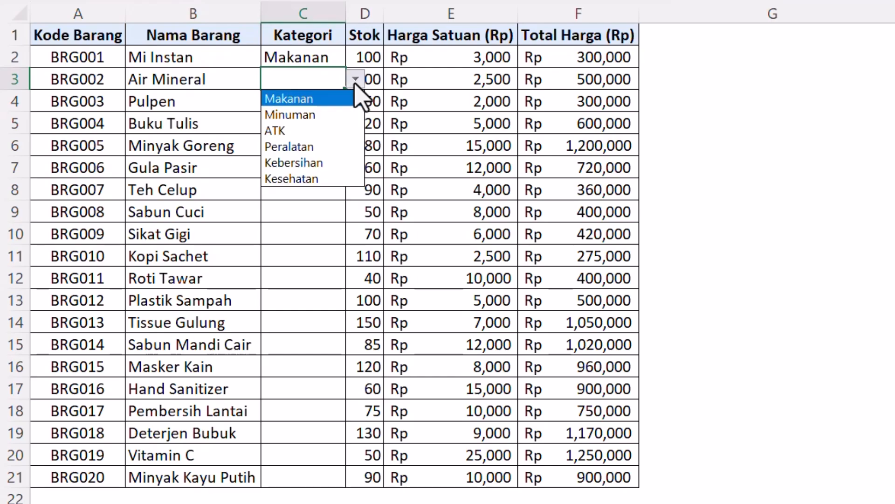
click(348, 115)
click(321, 106)
click(354, 102)
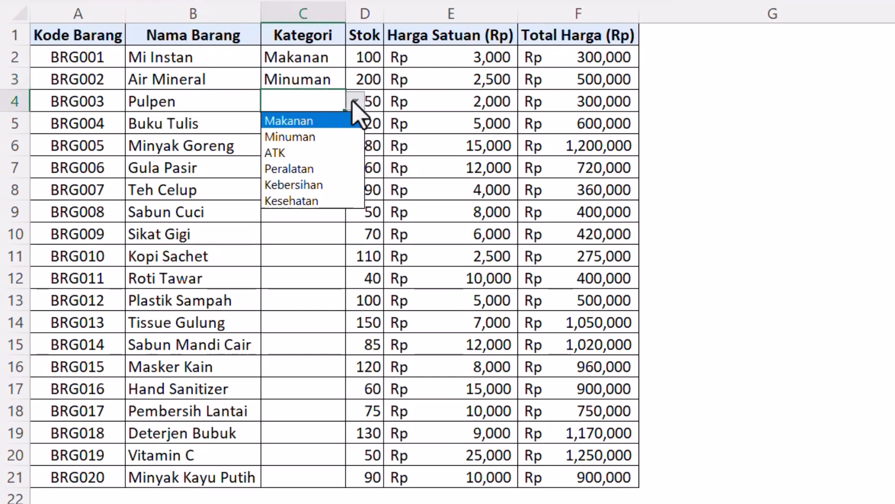
click(322, 151)
click(316, 140)
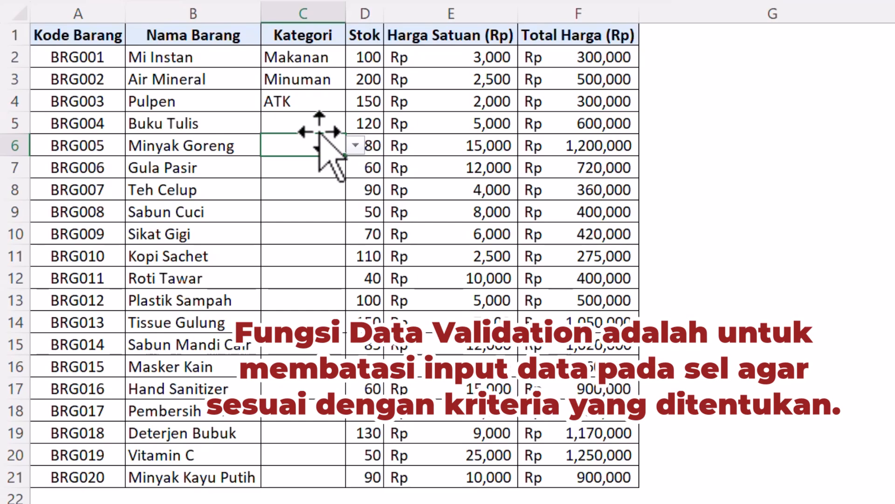
Try to enter the unlisted category "Asal" for Buku Tulis in C5, and cancel the entry.
click(327, 121)
text(Asal)
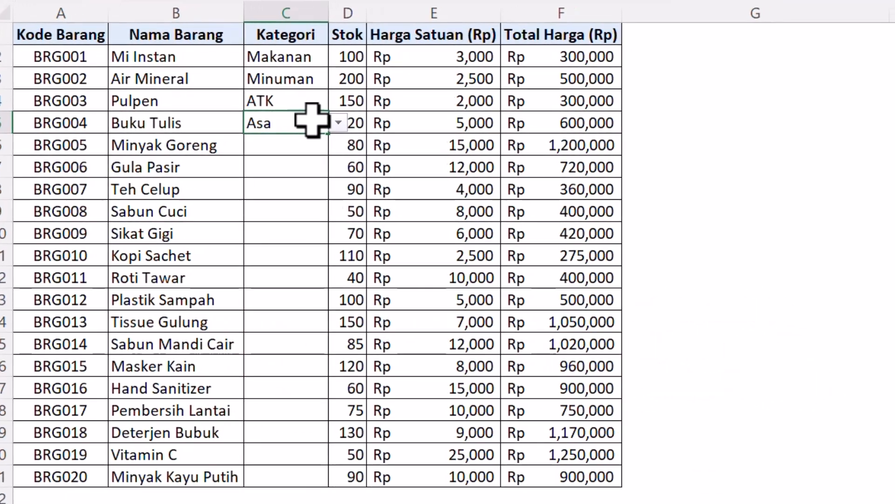
key(Return)
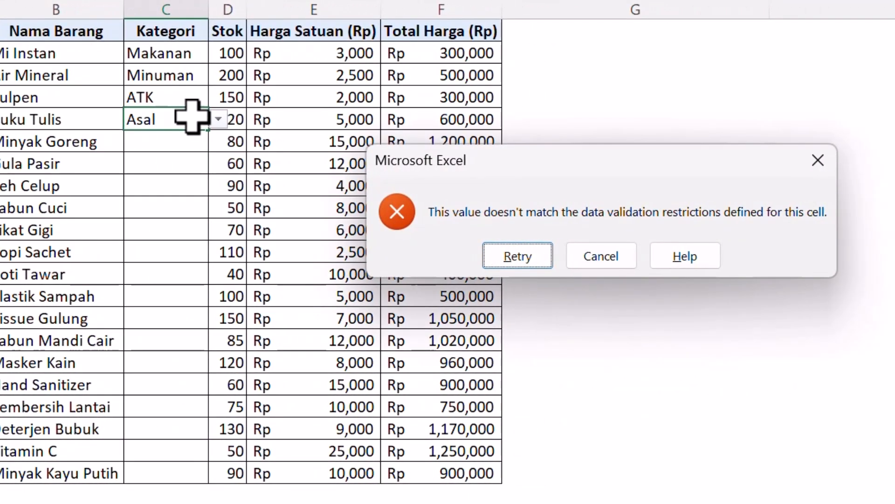
drag(530, 176, 357, 149)
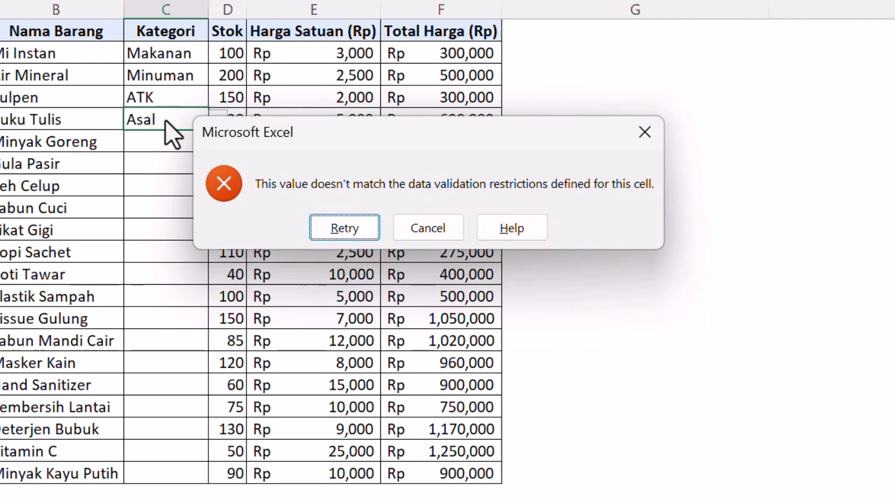
click(427, 229)
Choose ATK from the dropdown as the category for Buku Tulis in C5.
click(151, 140)
click(193, 120)
click(218, 120)
click(219, 170)
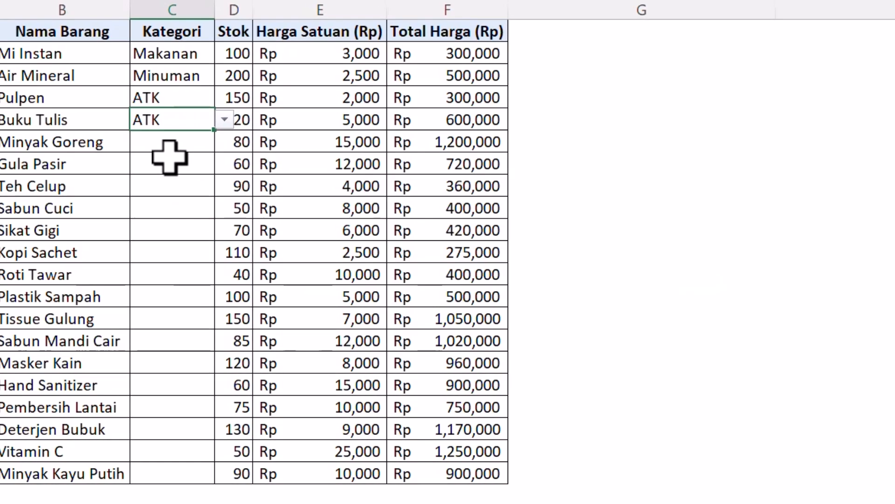
click(168, 158)
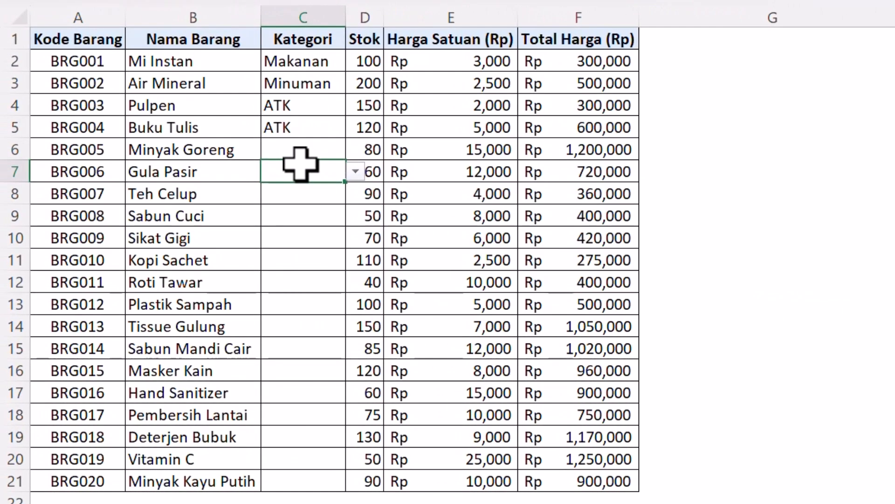